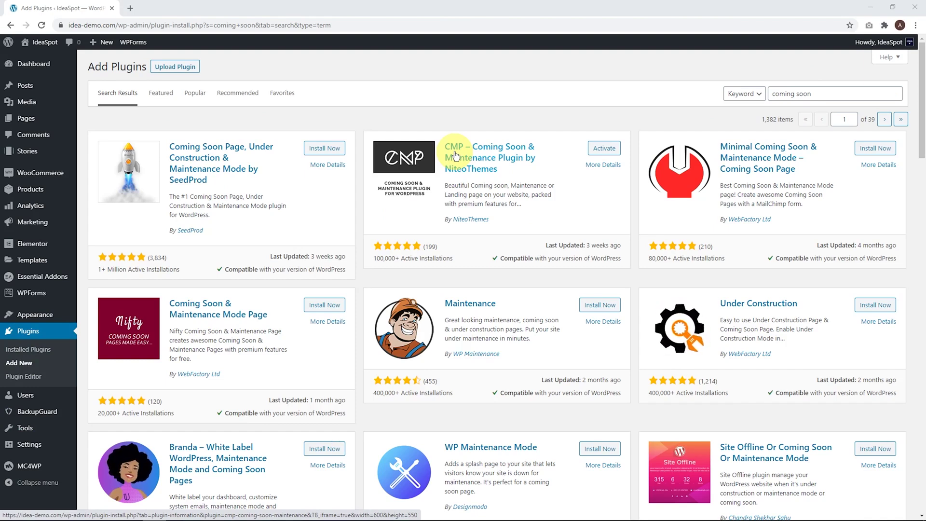
Activate the newly installed CMP – Coming Soon & Maintenance plugin
{"action": "left_click", "coordinate": [603, 150]}
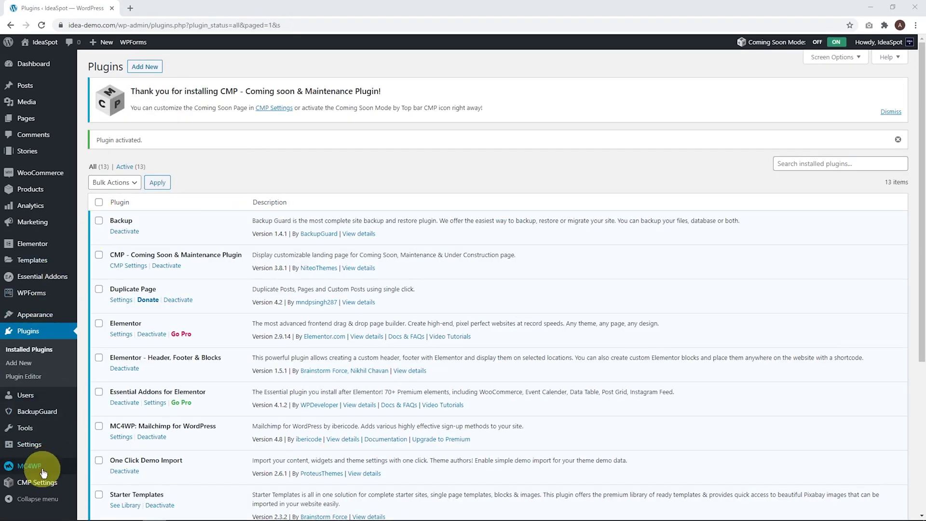
In CMP Settings, set CMP Status to Enabled for the whole site
{"action": "left_click", "coordinate": [29, 483]}
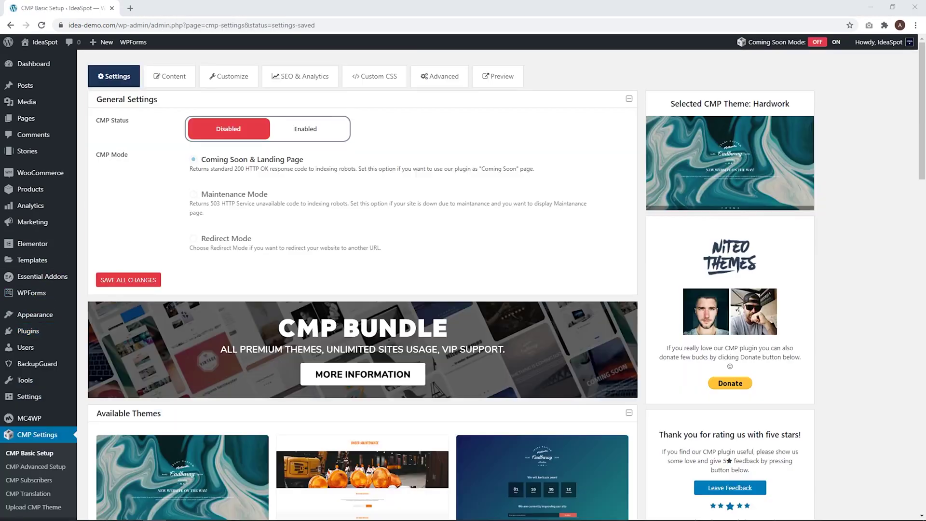
{"action": "left_click", "coordinate": [306, 128]}
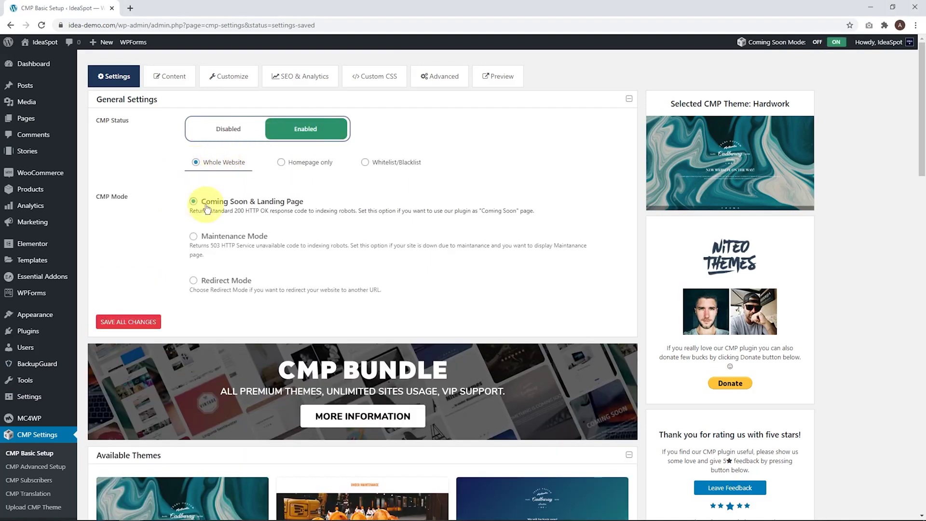
{"action": "scroll", "coordinate": [325, 231], "scroll_direction": "down", "scroll_amount": 4}
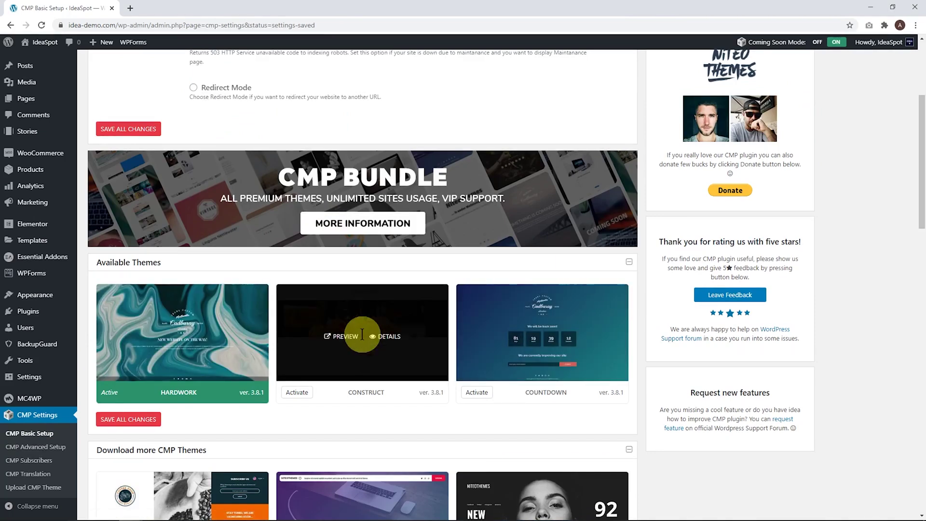
Make Countdown the active CMP theme and go to the Content settings
{"action": "left_click", "coordinate": [482, 394]}
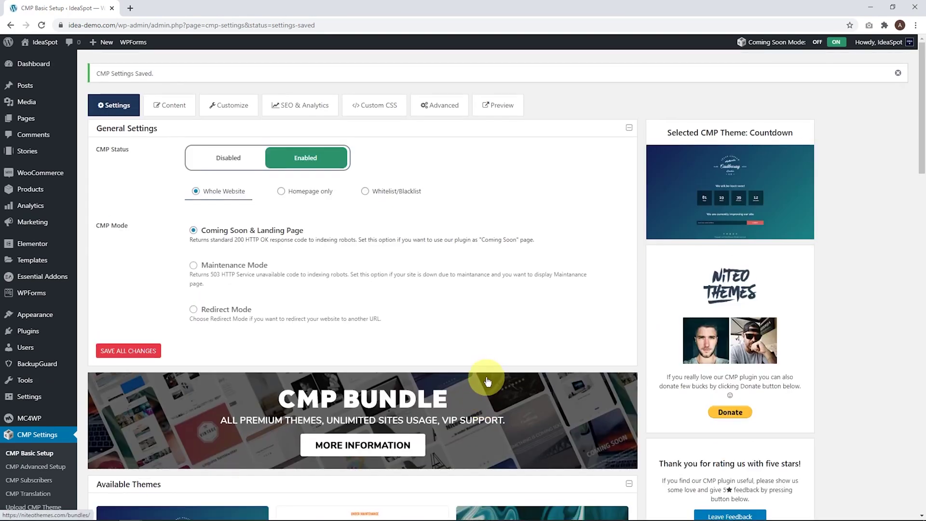
{"action": "scroll", "coordinate": [459, 335], "scroll_direction": "down", "scroll_amount": 5}
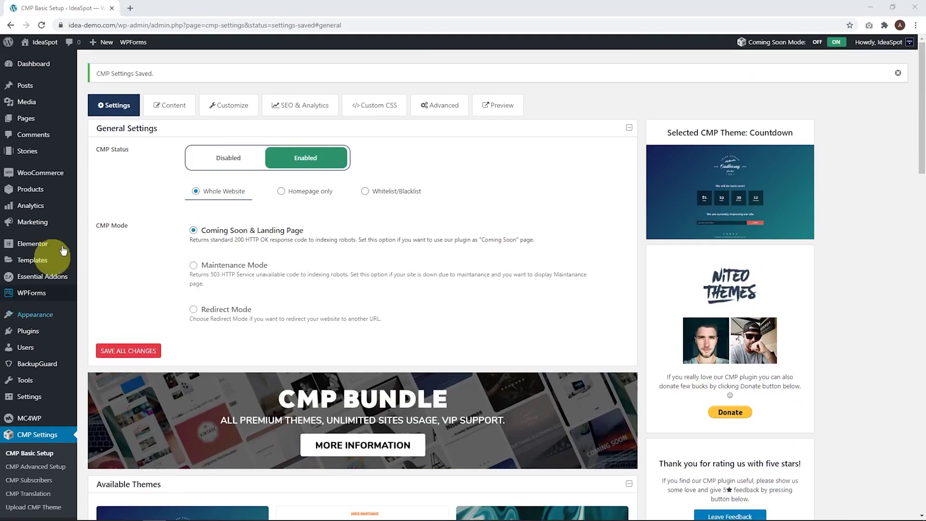
{"action": "left_click", "coordinate": [175, 110]}
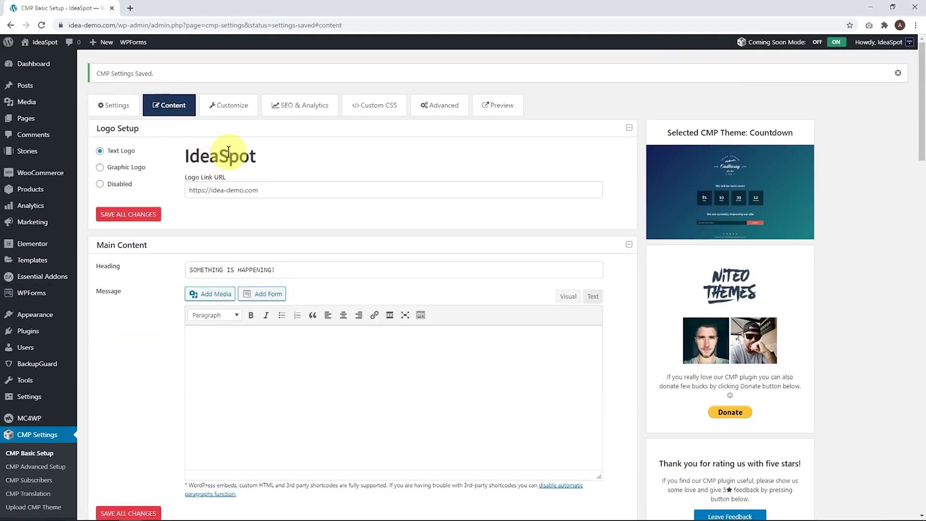
Set the IDEA image from the Media Library as the graphic logo
{"action": "left_click", "coordinate": [100, 167]}
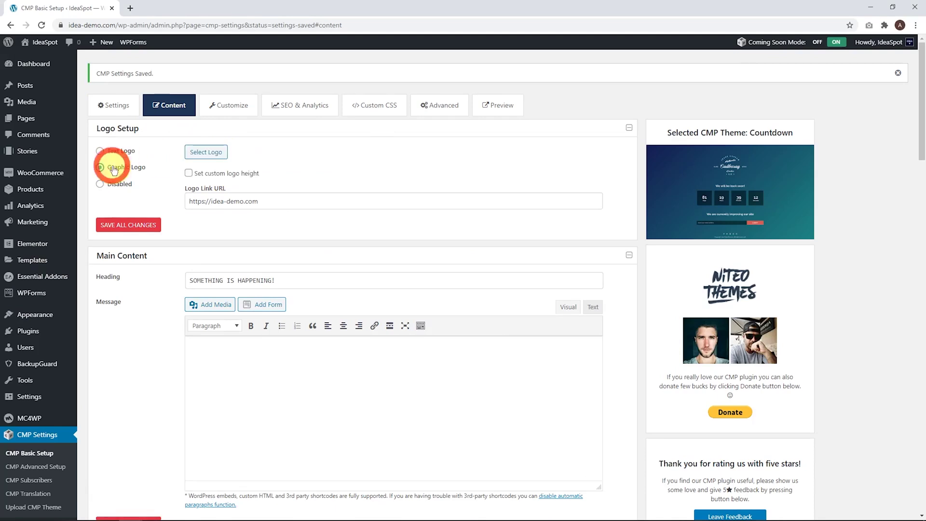
{"action": "left_click", "coordinate": [204, 153]}
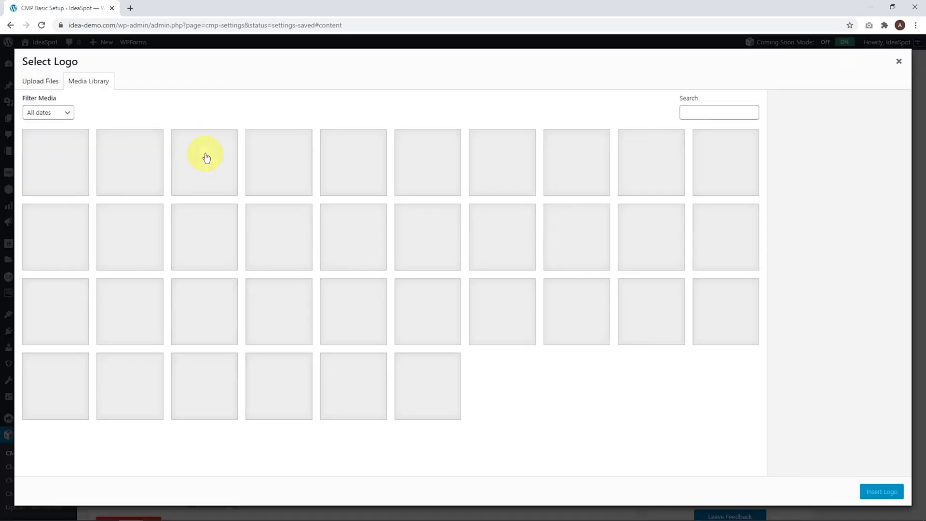
{"action": "left_click", "coordinate": [352, 240]}
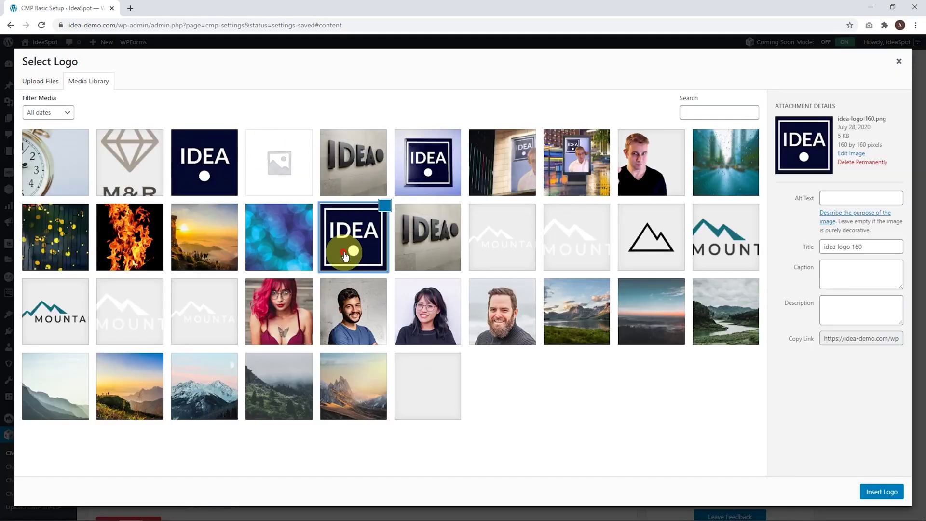
{"action": "left_click", "coordinate": [887, 492]}
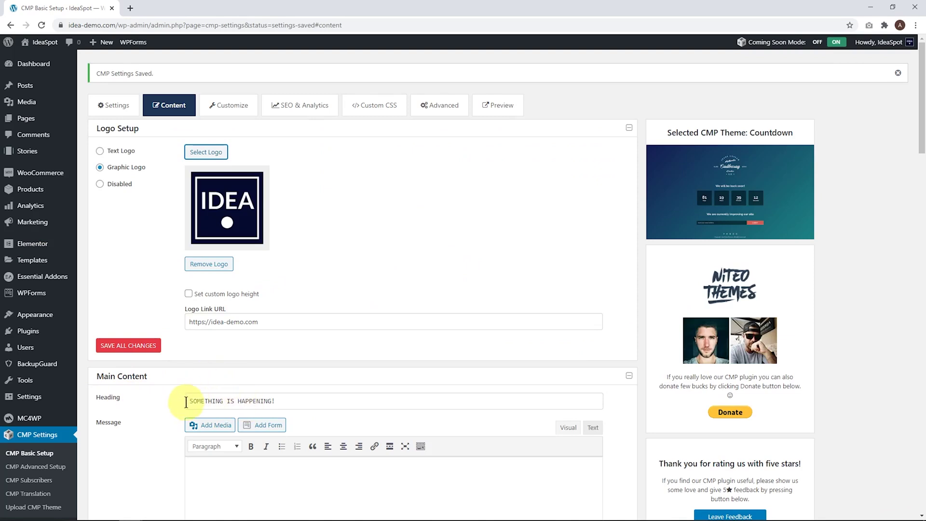
Replace the heading with 'Coming Soon' and save all changes
{"action": "left_click_drag", "start_coordinate": [316, 402], "coordinate": [151, 386]}
{"action": "type", "text": "Coming Soon"}
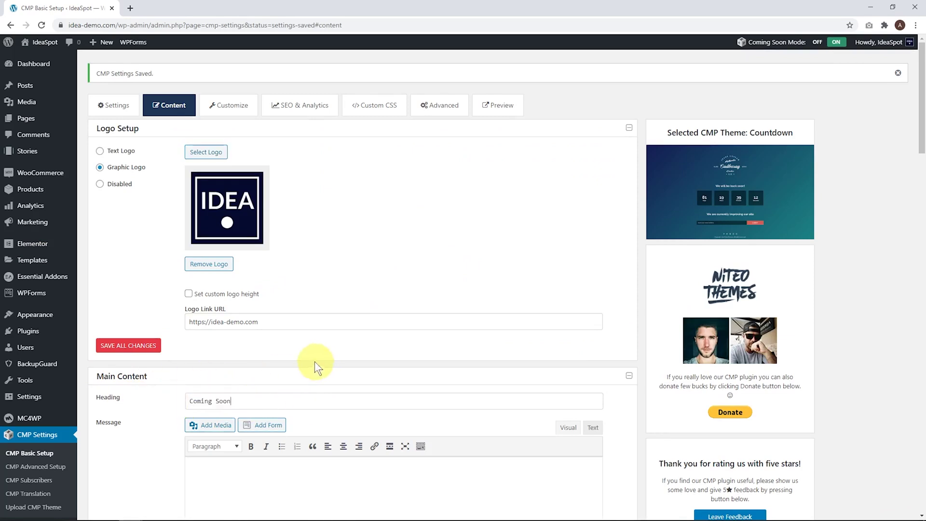
{"action": "scroll", "coordinate": [280, 373], "scroll_direction": "down", "scroll_amount": 4}
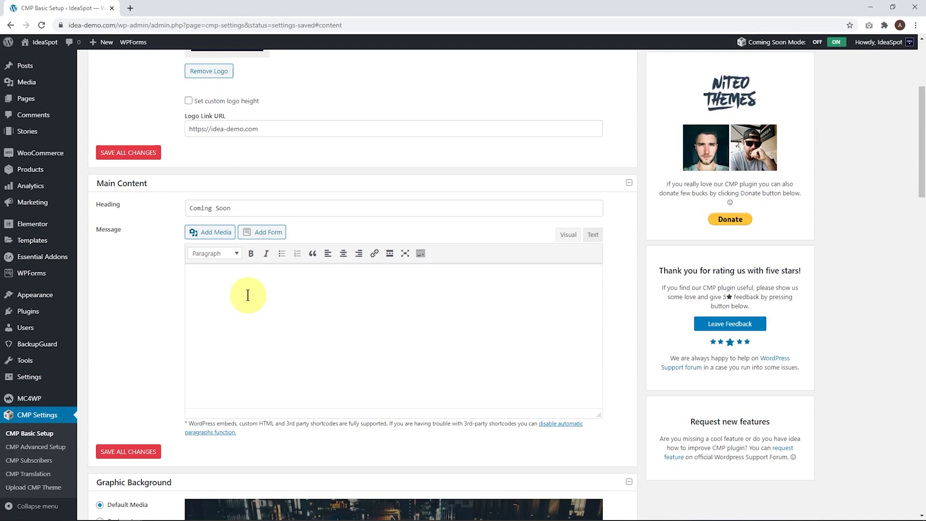
{"action": "left_click", "coordinate": [131, 452]}
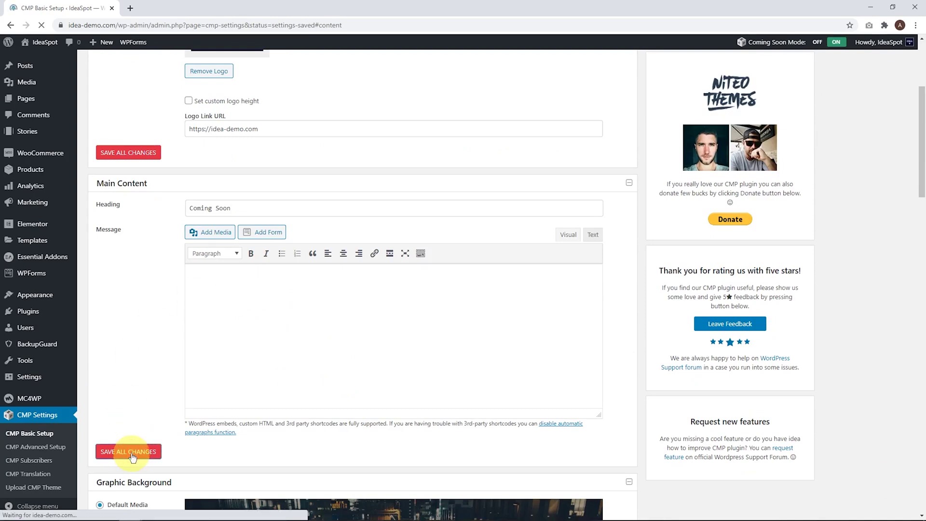
{"action": "scroll", "coordinate": [320, 327], "scroll_direction": "down", "scroll_amount": 10}
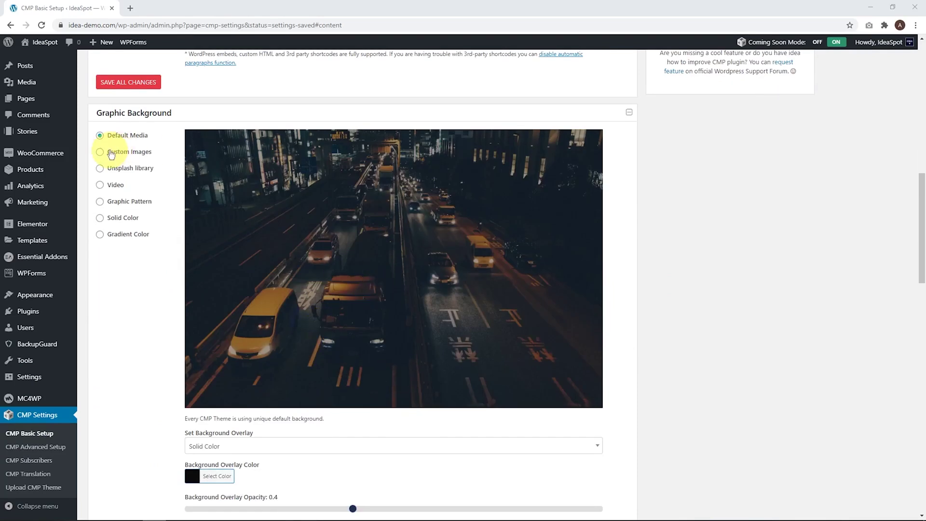
Use the rainy blurred street photo as a custom background image
{"action": "left_click", "coordinate": [110, 152]}
{"action": "left_click", "coordinate": [223, 140]}
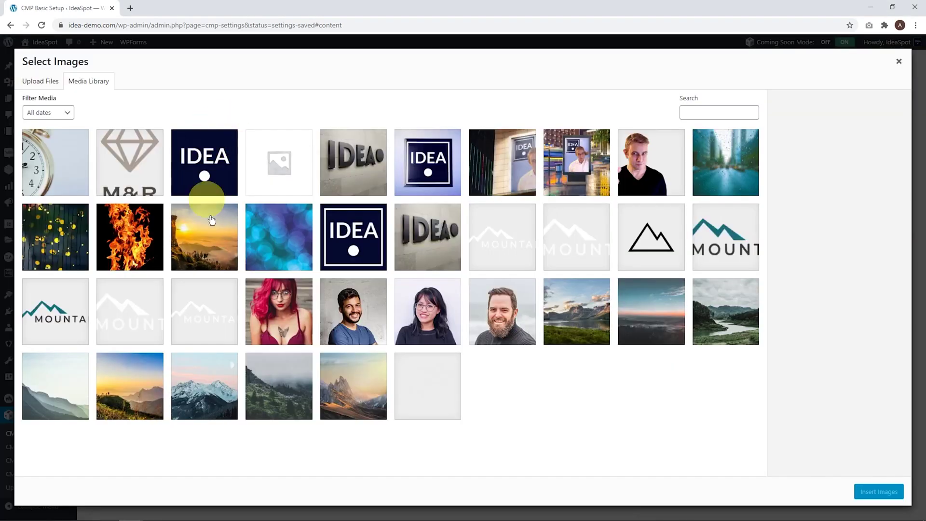
{"action": "left_click", "coordinate": [734, 178]}
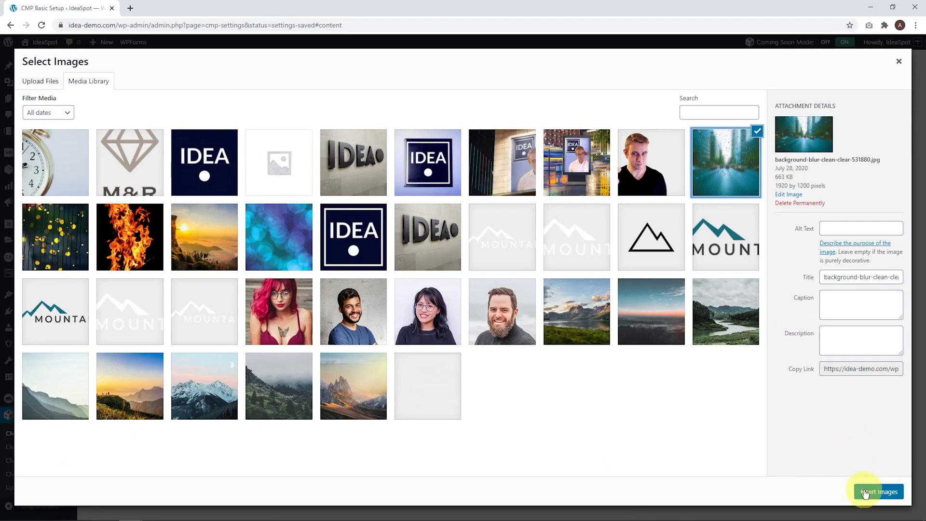
{"action": "left_click", "coordinate": [865, 491]}
{"action": "scroll", "coordinate": [331, 275], "scroll_direction": "down", "scroll_amount": 4}
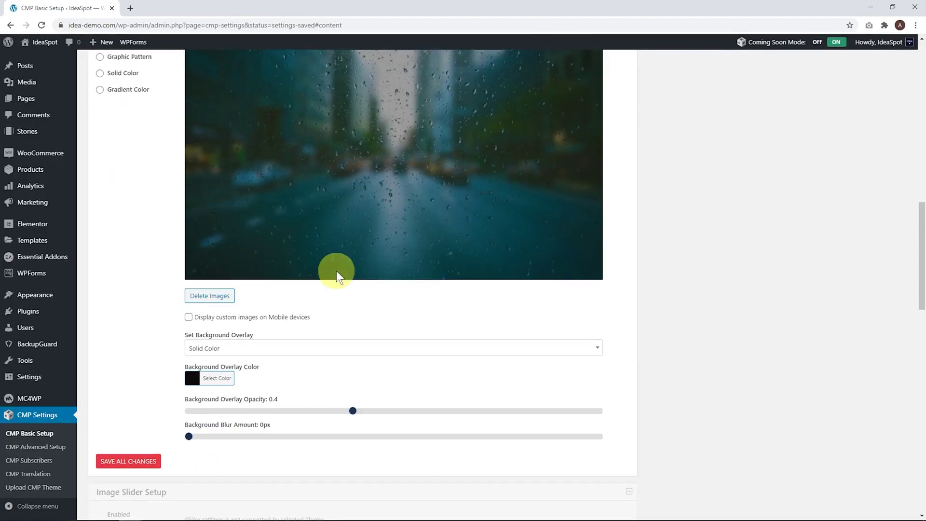
{"action": "scroll", "coordinate": [362, 256], "scroll_direction": "up", "scroll_amount": 2}
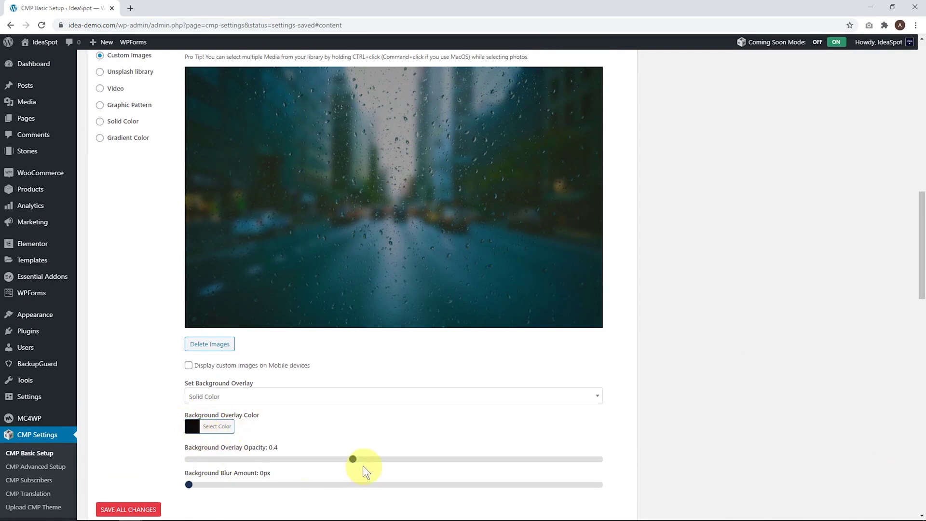
Set the black background overlay opacity to 0.6 and save the settings
{"action": "left_click_drag", "start_coordinate": [354, 461], "coordinate": [479, 473]}
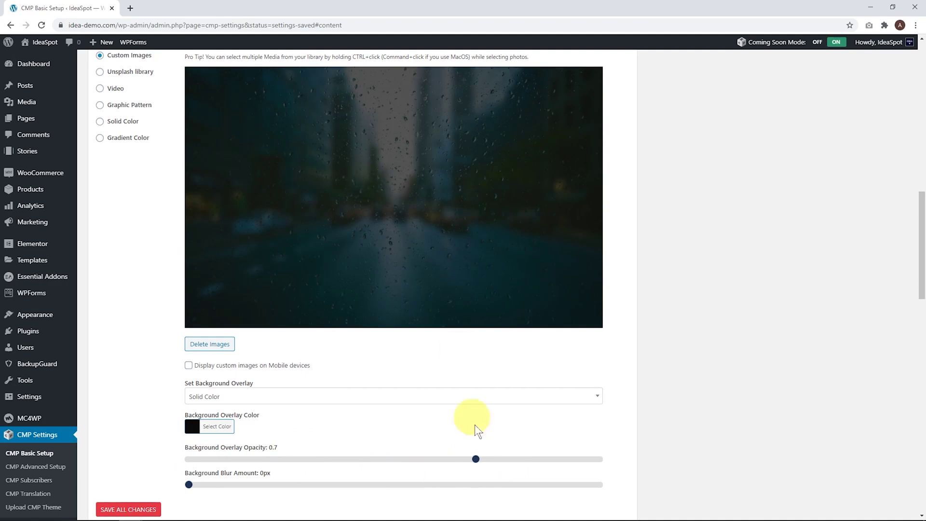
{"action": "left_click_drag", "start_coordinate": [477, 459], "coordinate": [428, 464]}
{"action": "scroll", "coordinate": [480, 389], "scroll_direction": "down", "scroll_amount": 1}
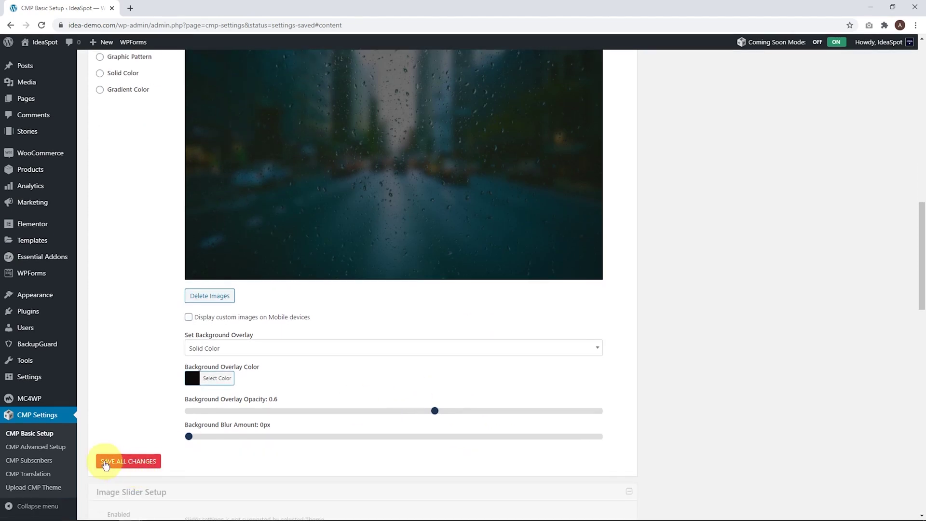
{"action": "left_click", "coordinate": [113, 462]}
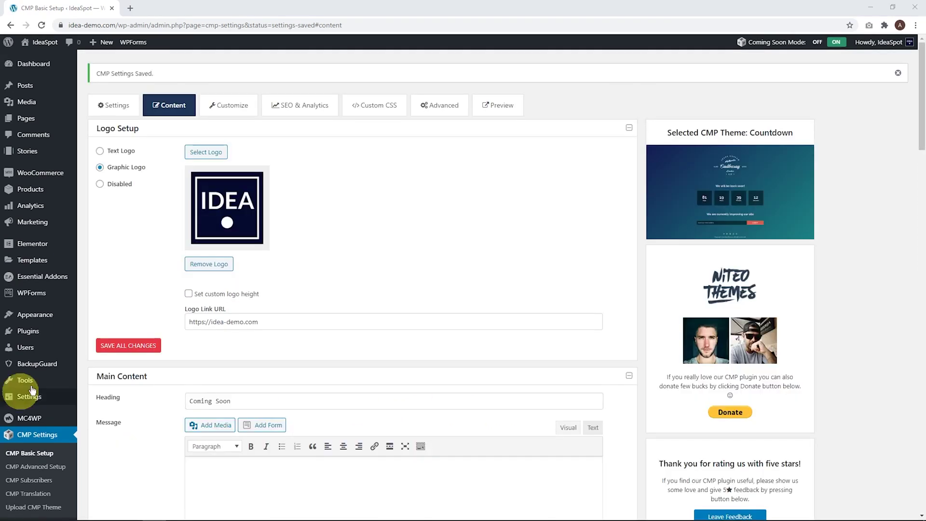
Set the countdown end to August 15, 2020 8:00 PM and save
{"action": "scroll", "coordinate": [326, 262], "scroll_direction": "down", "scroll_amount": 8}
{"action": "scroll", "coordinate": [326, 262], "scroll_direction": "down", "scroll_amount": 15}
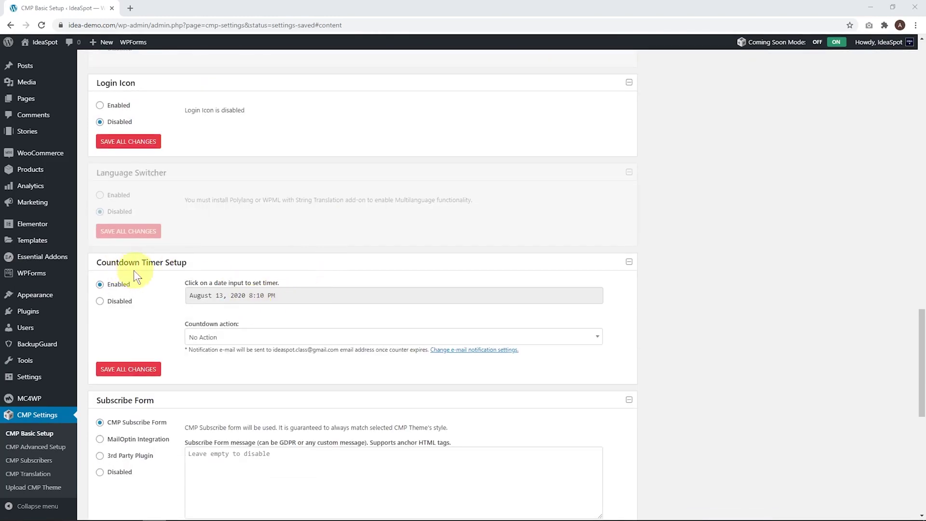
{"action": "left_click", "coordinate": [268, 296]}
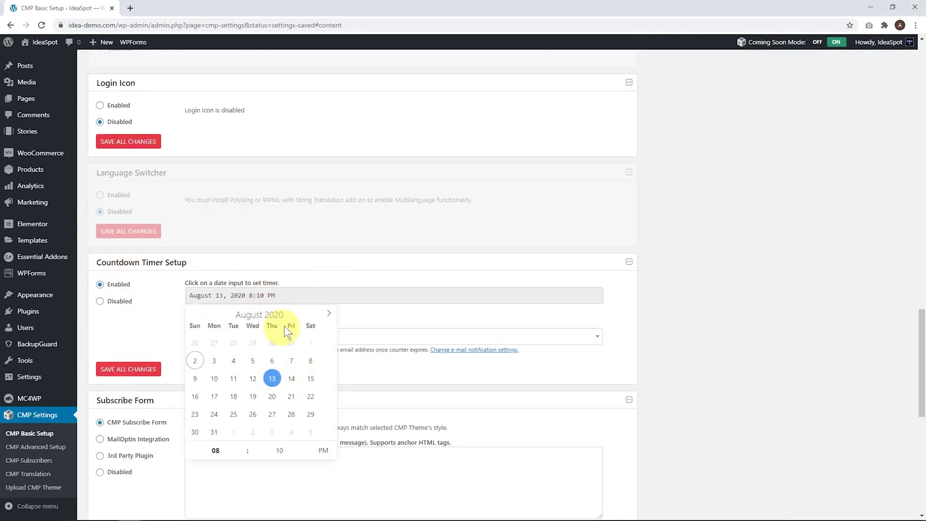
{"action": "left_click", "coordinate": [311, 380]}
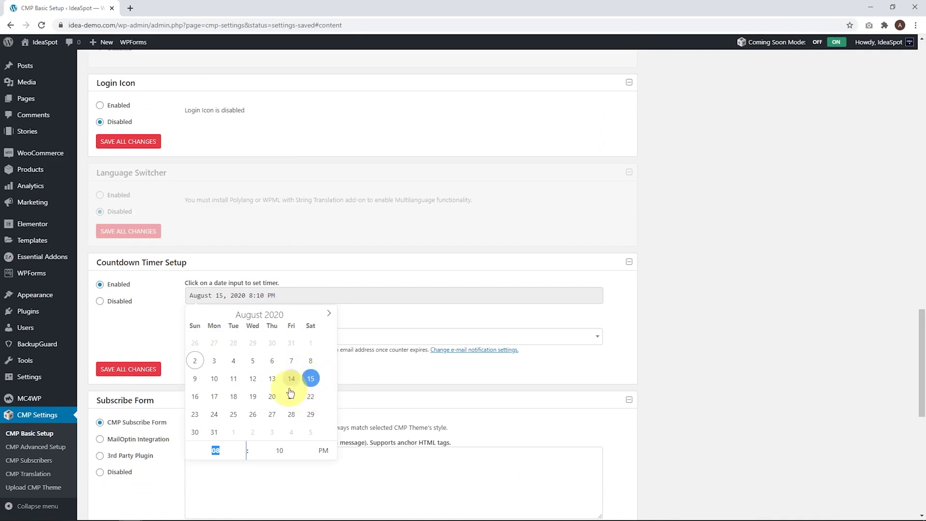
{"action": "left_click", "coordinate": [215, 450]}
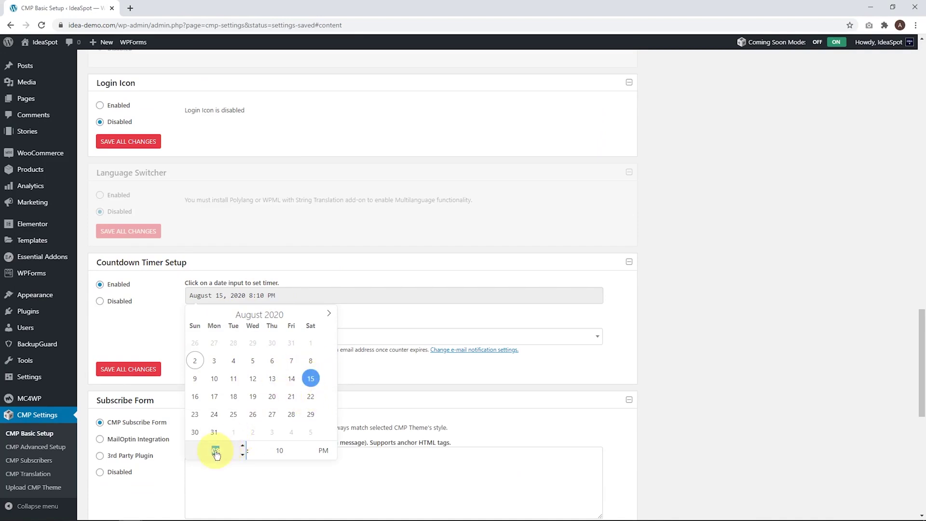
{"action": "left_click", "coordinate": [307, 457]}
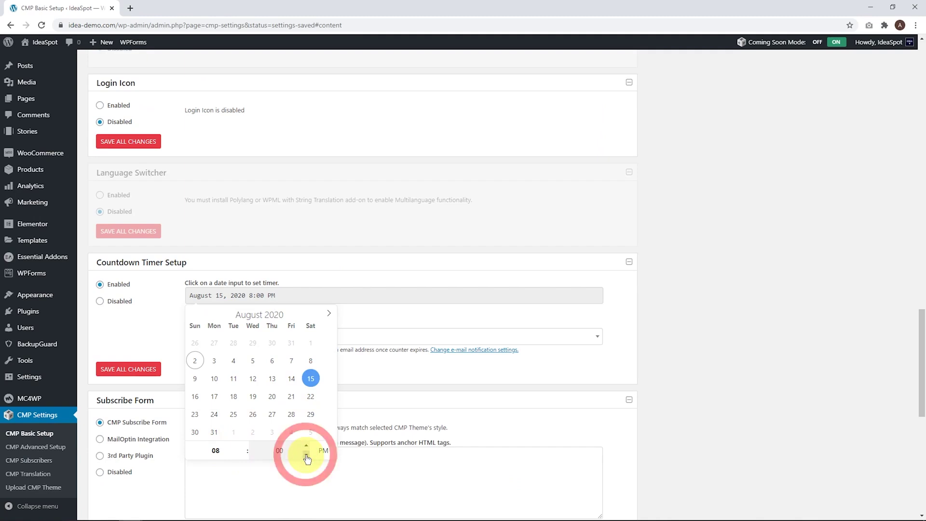
{"action": "left_click", "coordinate": [400, 380]}
{"action": "left_click", "coordinate": [122, 371]}
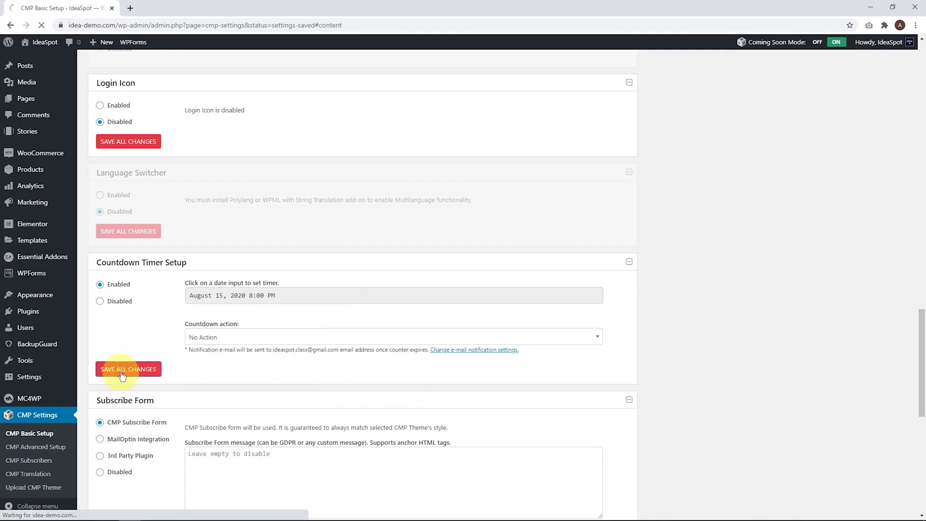
Fill the footer copyright with 'Made by IdeaSpot Tutorials - 2020'
{"action": "scroll", "coordinate": [332, 392], "scroll_direction": "down", "scroll_amount": 20}
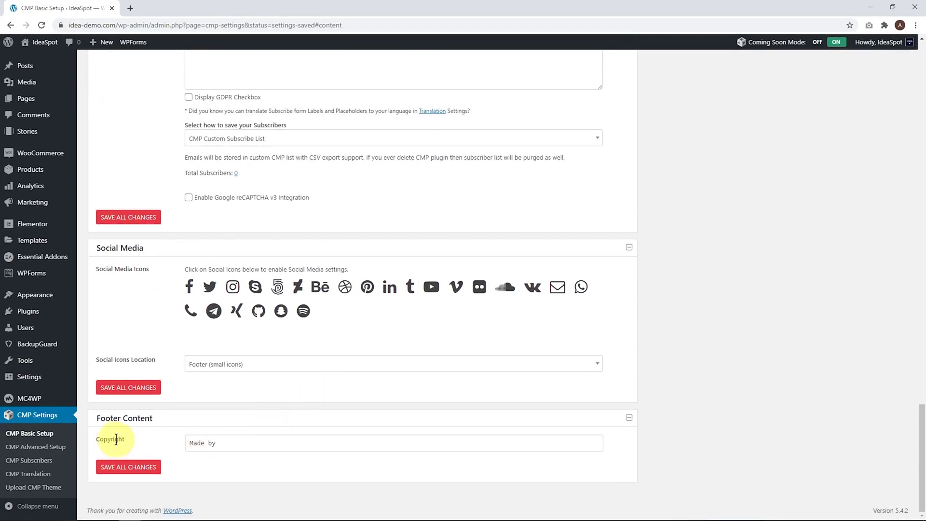
{"action": "left_click", "coordinate": [233, 443]}
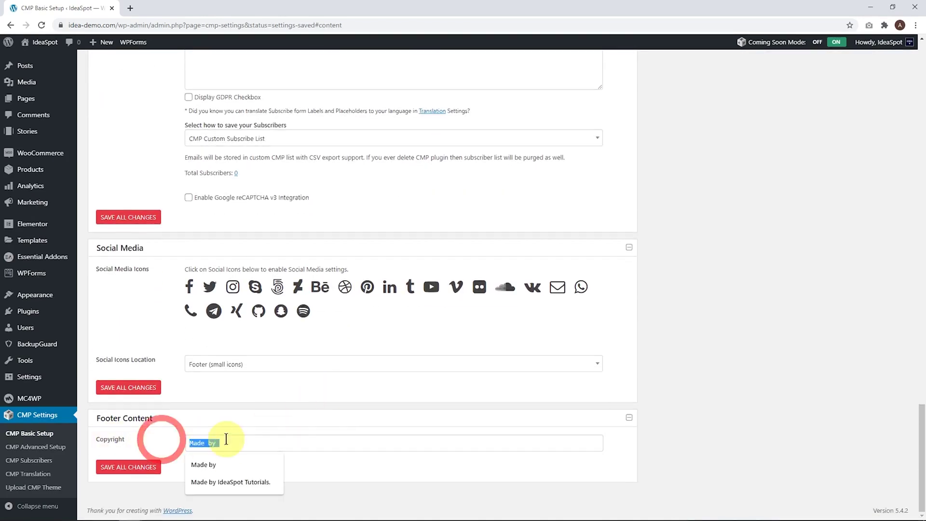
{"action": "key", "text": "Down"}
{"action": "key", "text": "Down"}
{"action": "key", "text": "Return"}
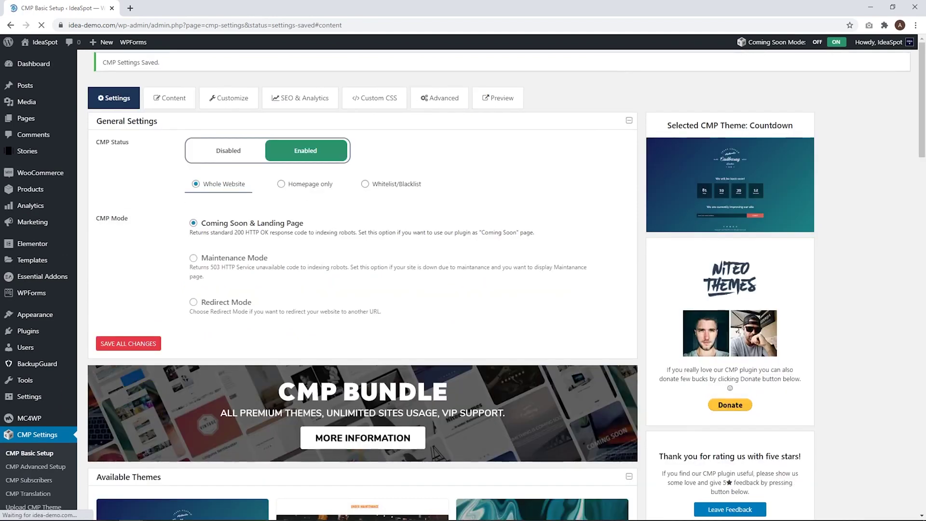
Under Customize, replace the red Active Color hex with a dark navy code and save
{"action": "left_click", "coordinate": [229, 104]}
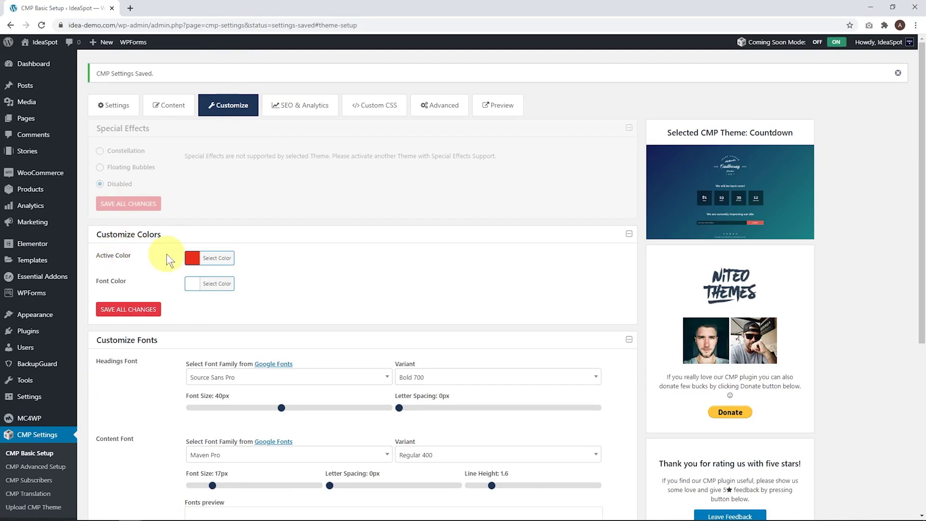
{"action": "left_click", "coordinate": [208, 265]}
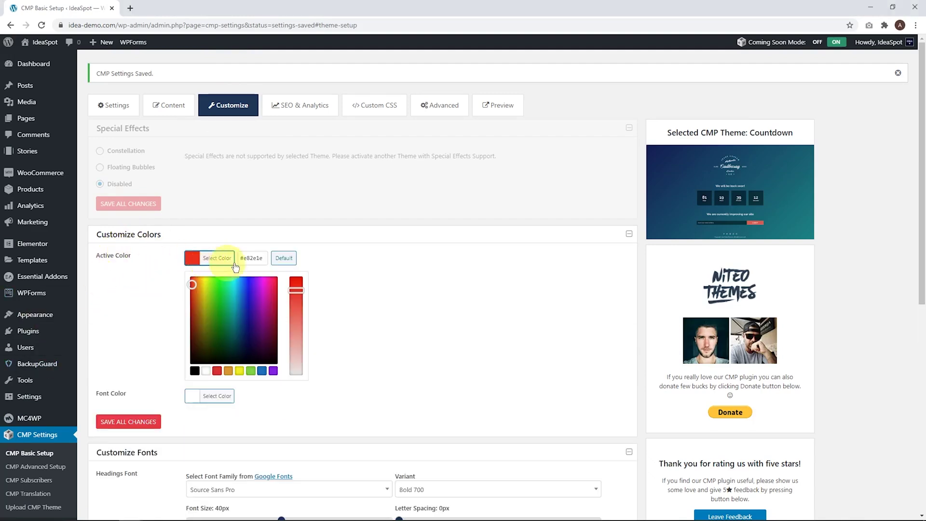
{"action": "left_click_drag", "start_coordinate": [247, 258], "coordinate": [267, 258]}
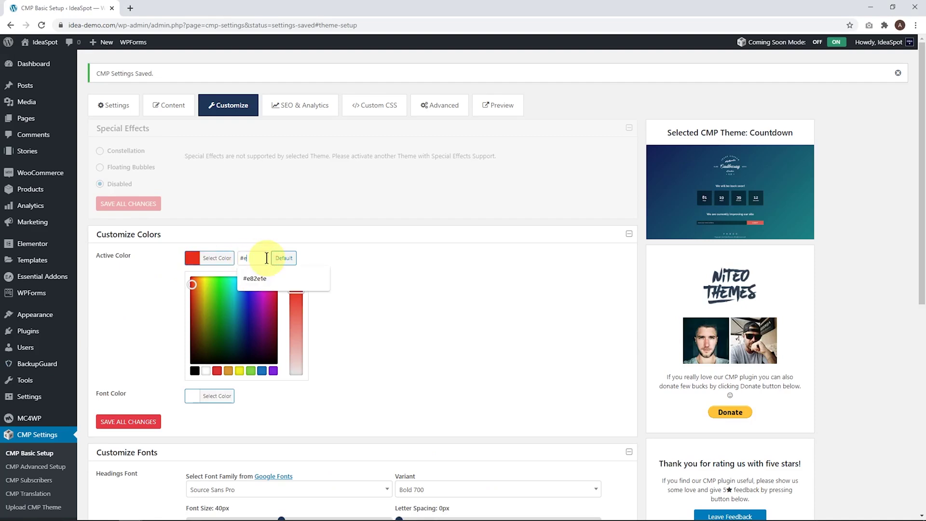
{"action": "key", "text": "ctrl+v"}
{"action": "left_click", "coordinate": [401, 265]}
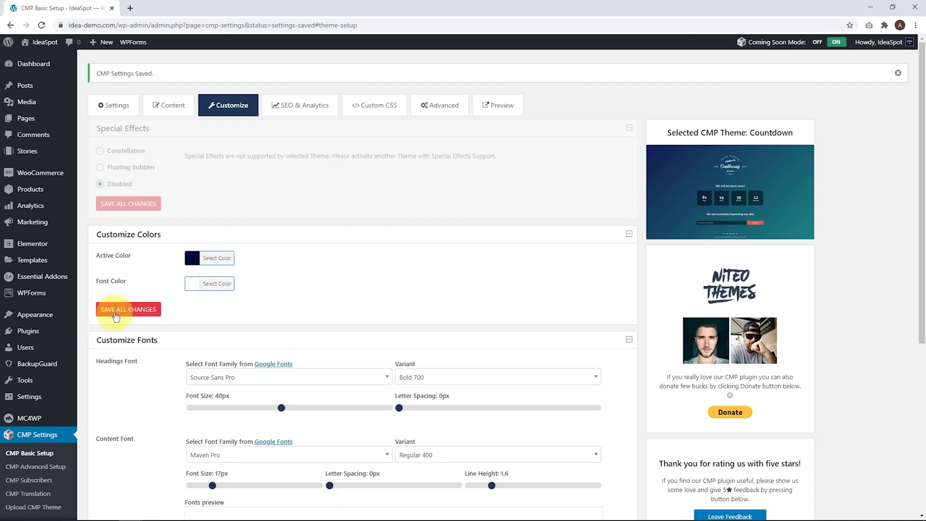
{"action": "left_click", "coordinate": [128, 309]}
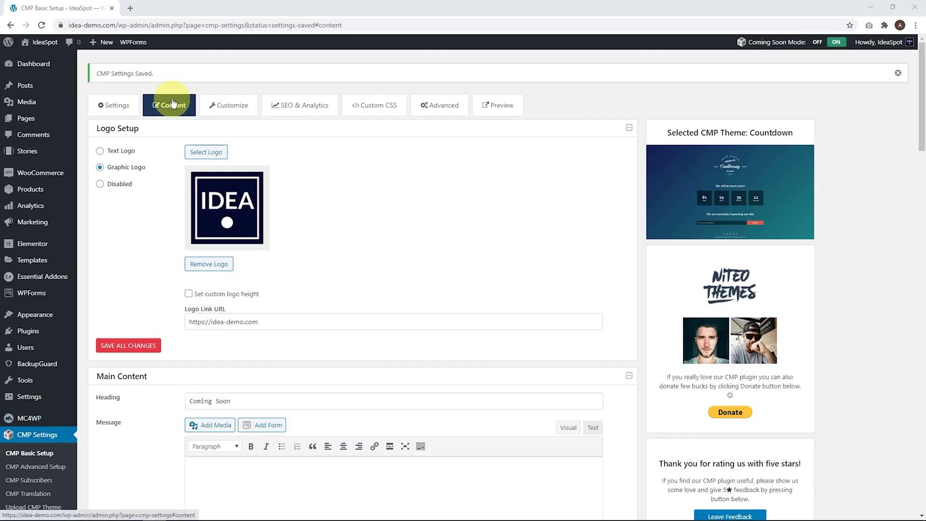
Open the Total Subscribers list in a new tab, then return to CMP settings
{"action": "scroll", "coordinate": [325, 257], "scroll_direction": "down", "scroll_amount": 7}
{"action": "scroll", "coordinate": [314, 273], "scroll_direction": "down", "scroll_amount": 20}
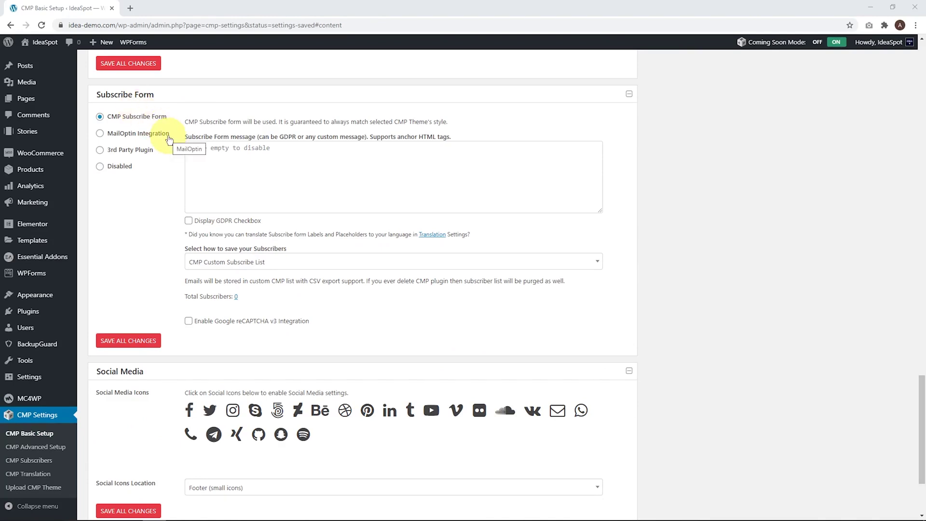
{"action": "scroll", "coordinate": [270, 181], "scroll_direction": "up", "scroll_amount": 1}
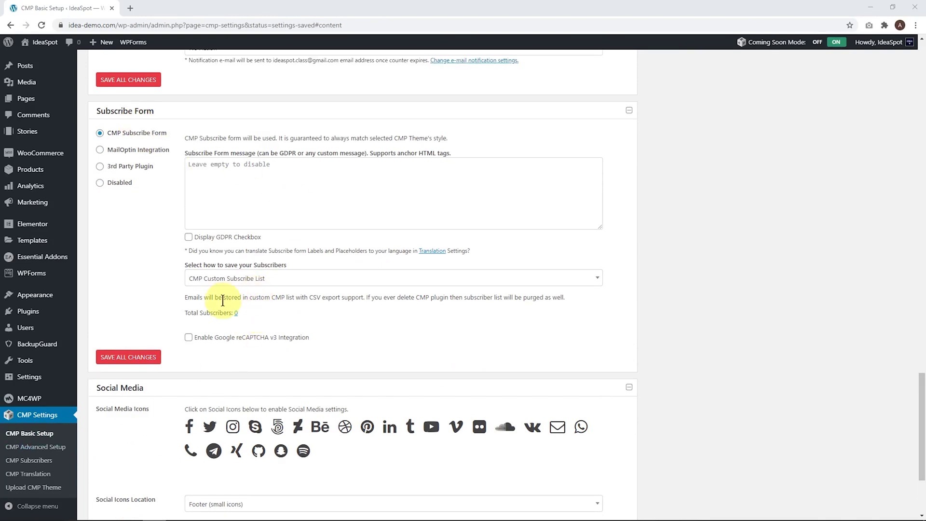
{"action": "right_click", "coordinate": [236, 313]}
{"action": "left_click", "coordinate": [246, 320]}
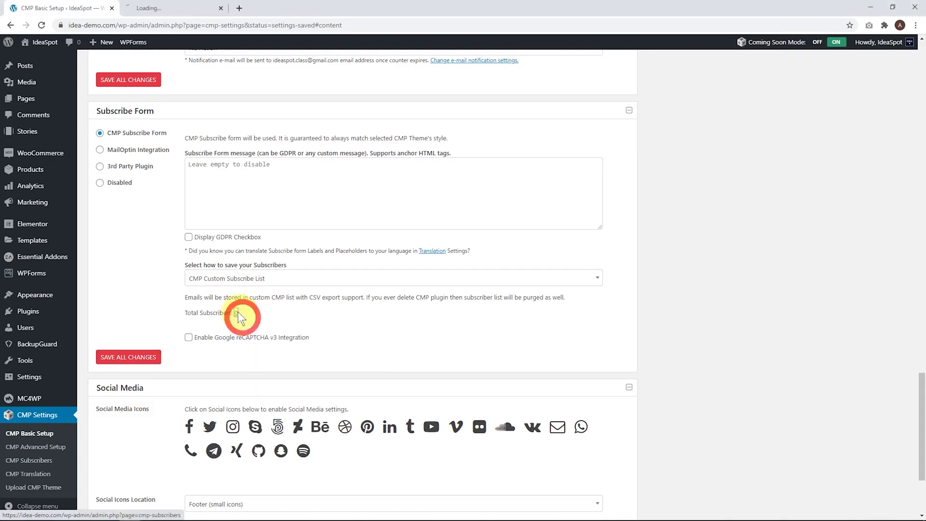
{"action": "left_click", "coordinate": [193, 5]}
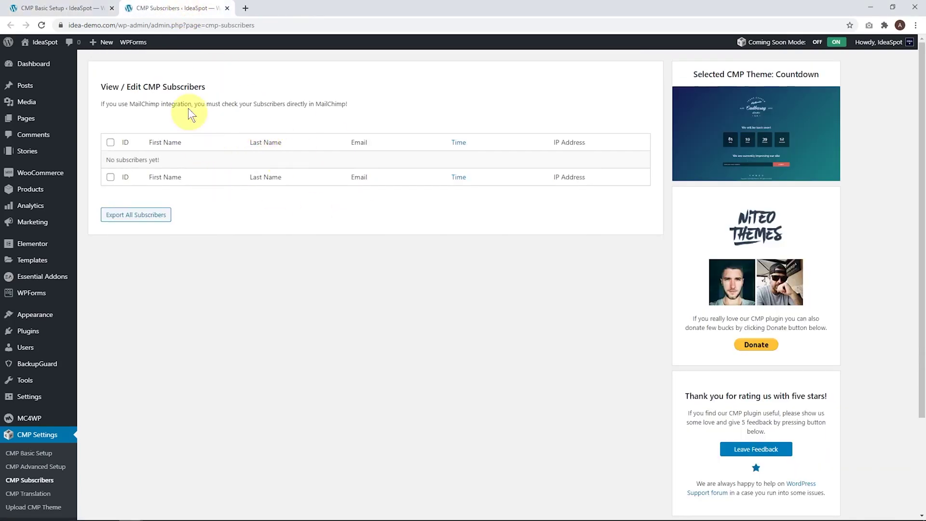
{"action": "left_click", "coordinate": [53, 8]}
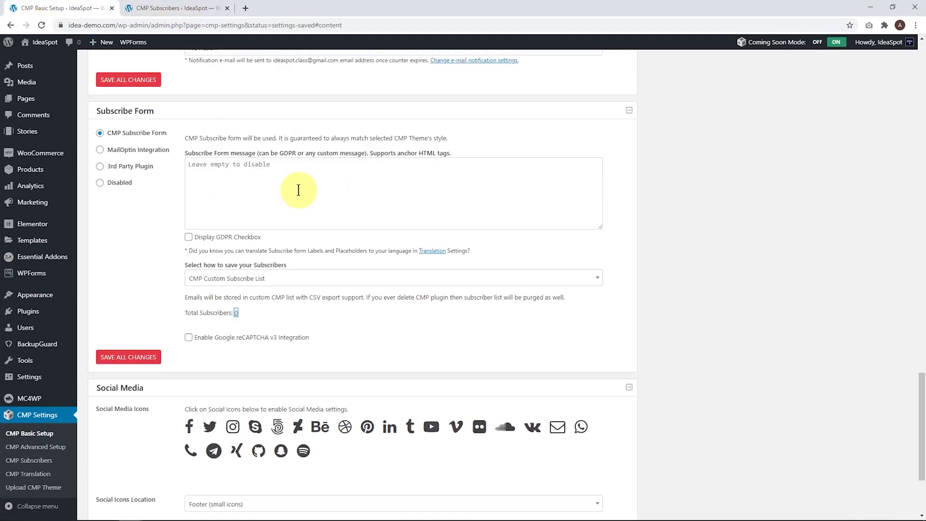
Try MailChimp Integration, revert to CMP's list, then select the 3rd Party Plugin form
{"action": "left_click", "coordinate": [286, 282]}
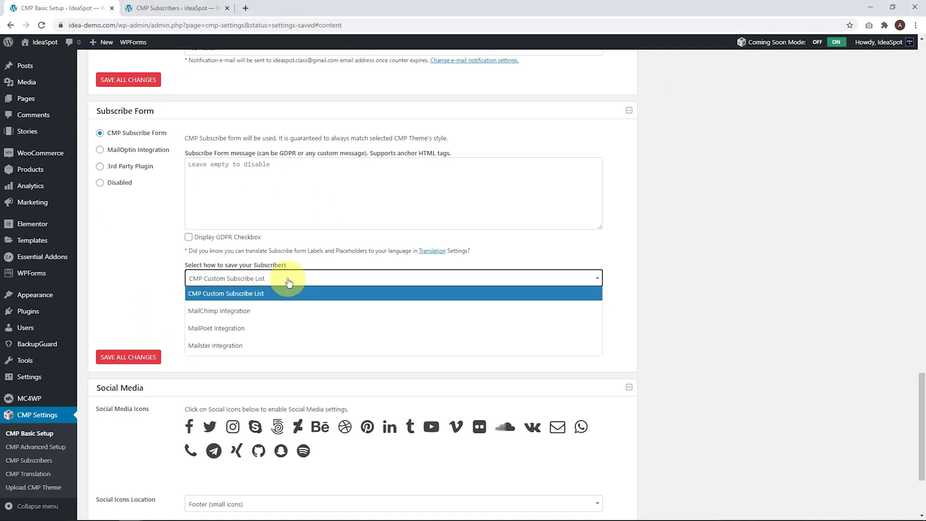
{"action": "left_click", "coordinate": [224, 311]}
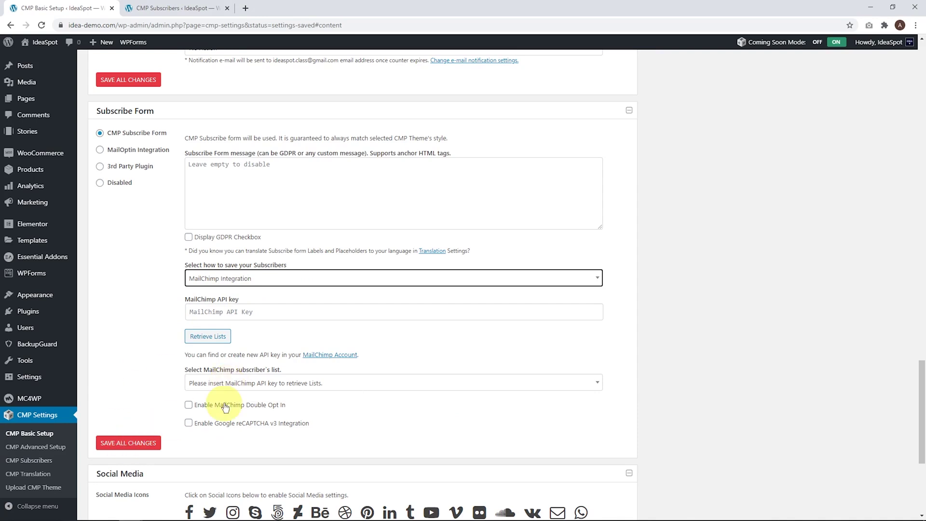
{"action": "key", "text": "Up"}
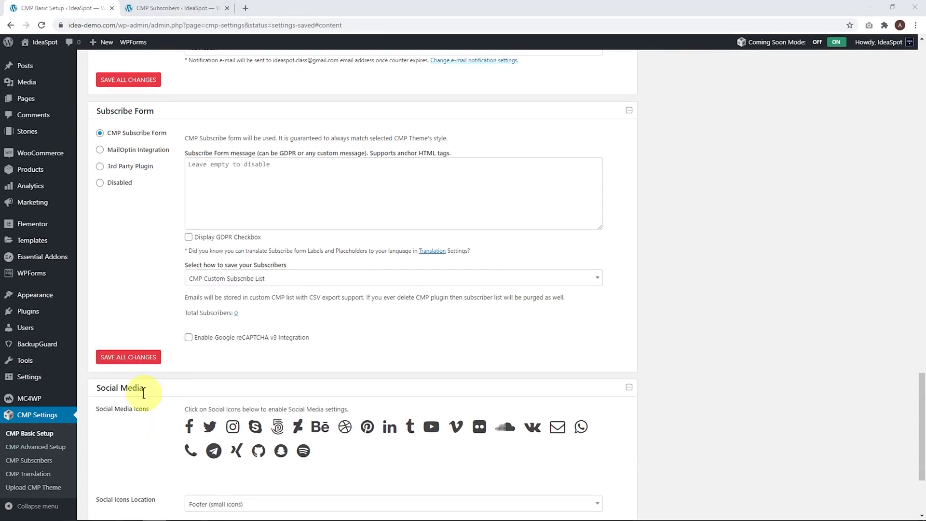
{"action": "left_click", "coordinate": [120, 167]}
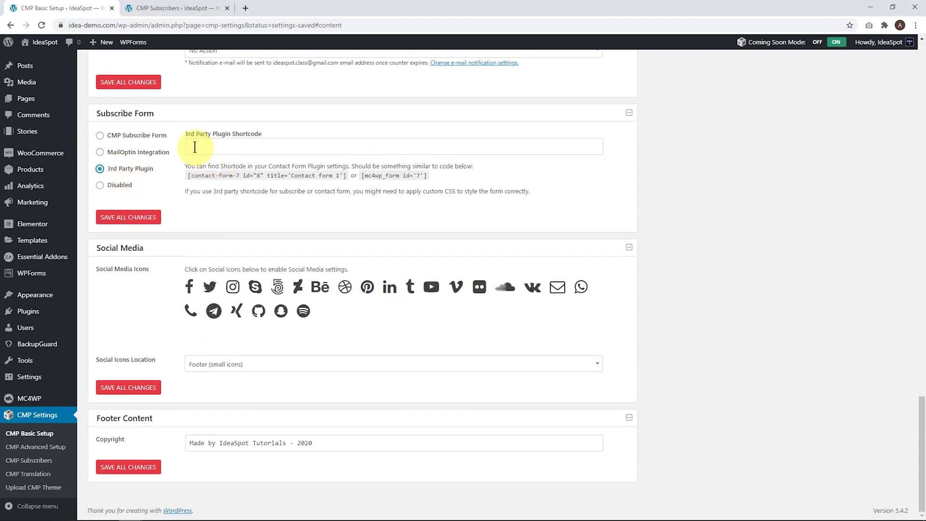